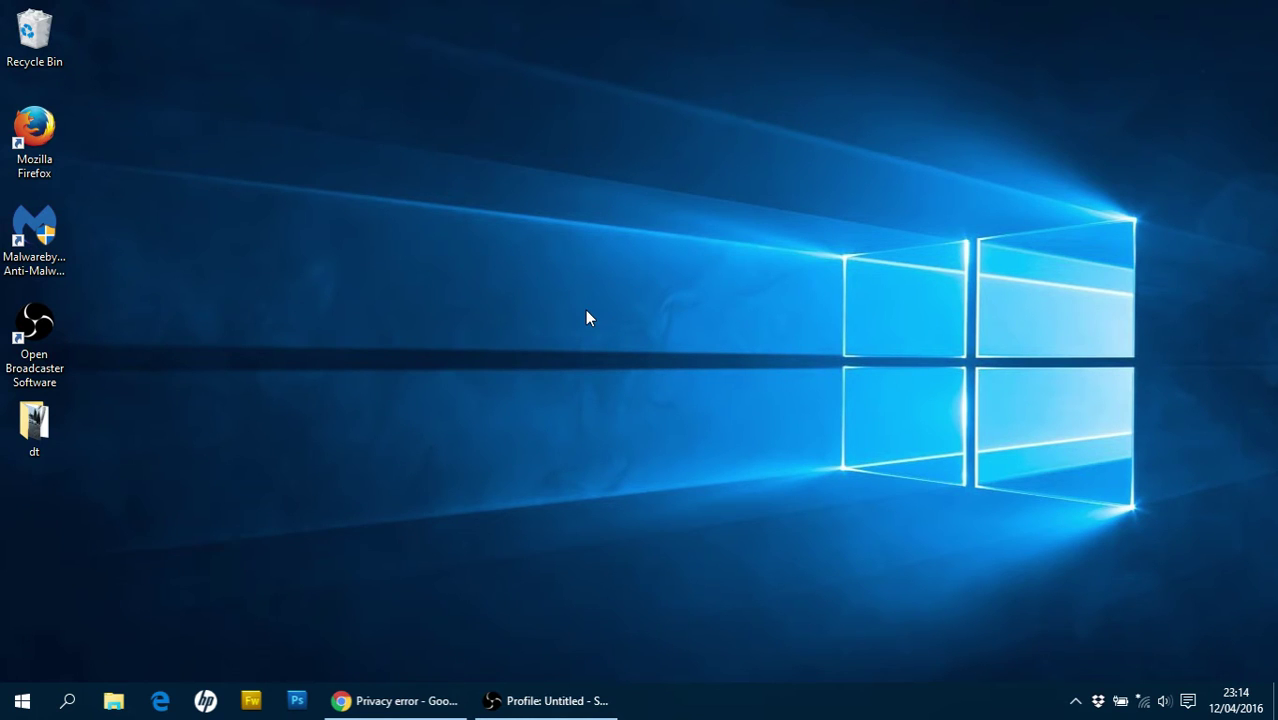
pyautogui.click(1145, 703)
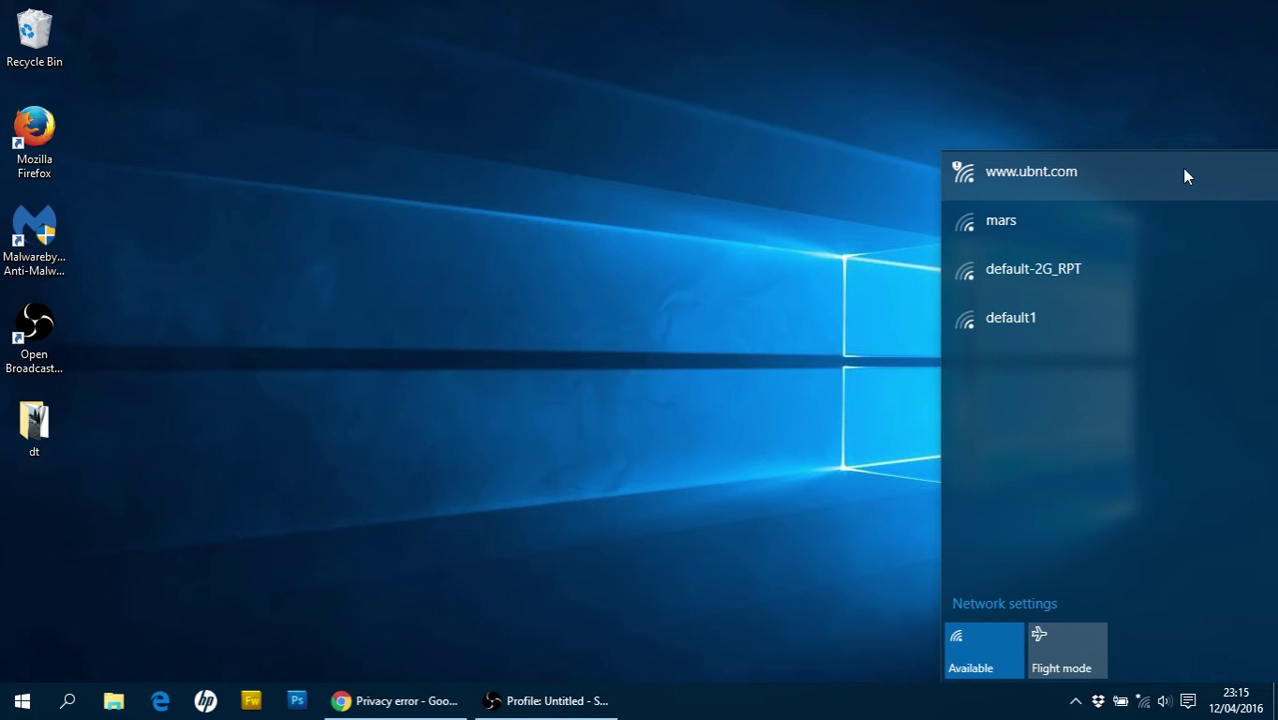
pyautogui.click(1138, 176)
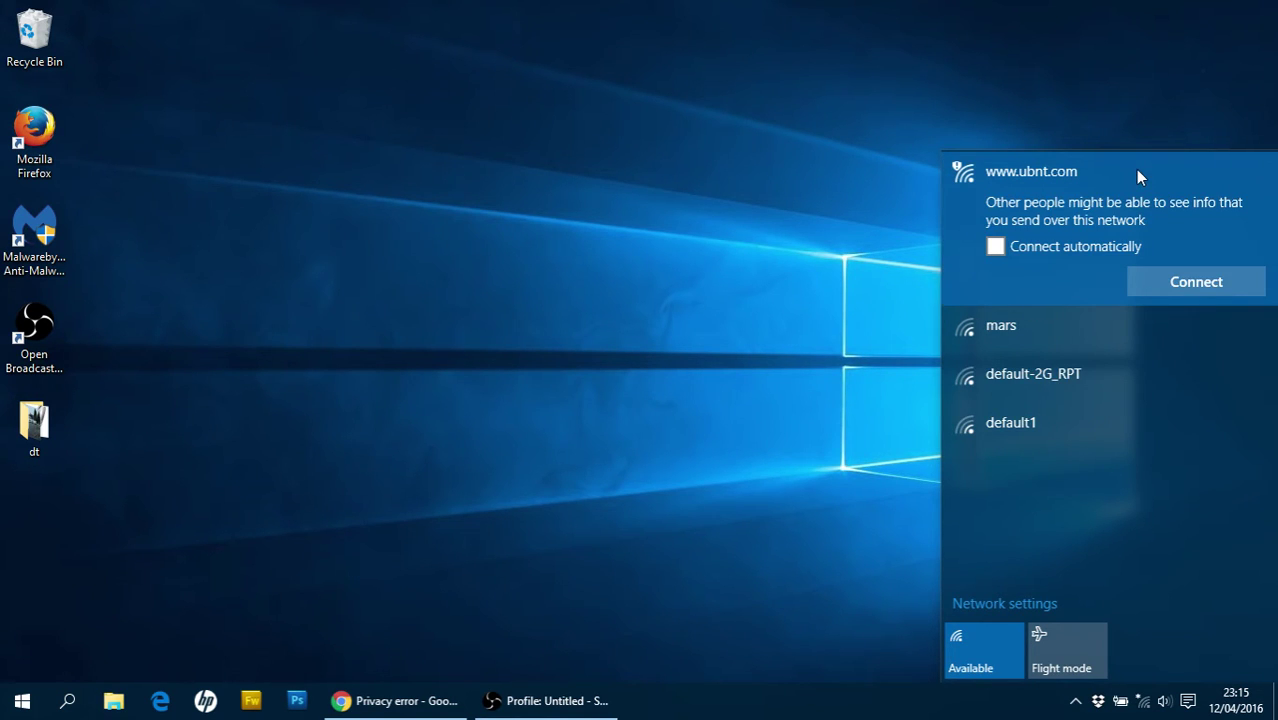
pyautogui.click(1196, 284)
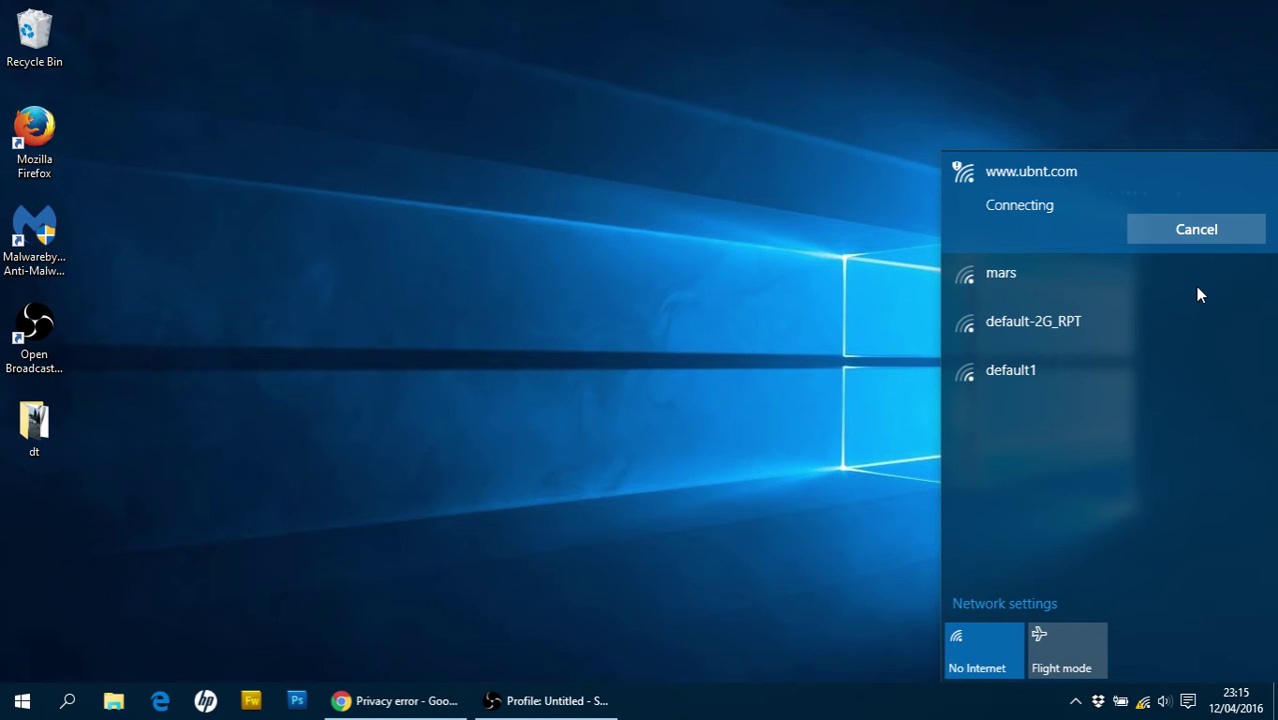
pyautogui.click(864, 251)
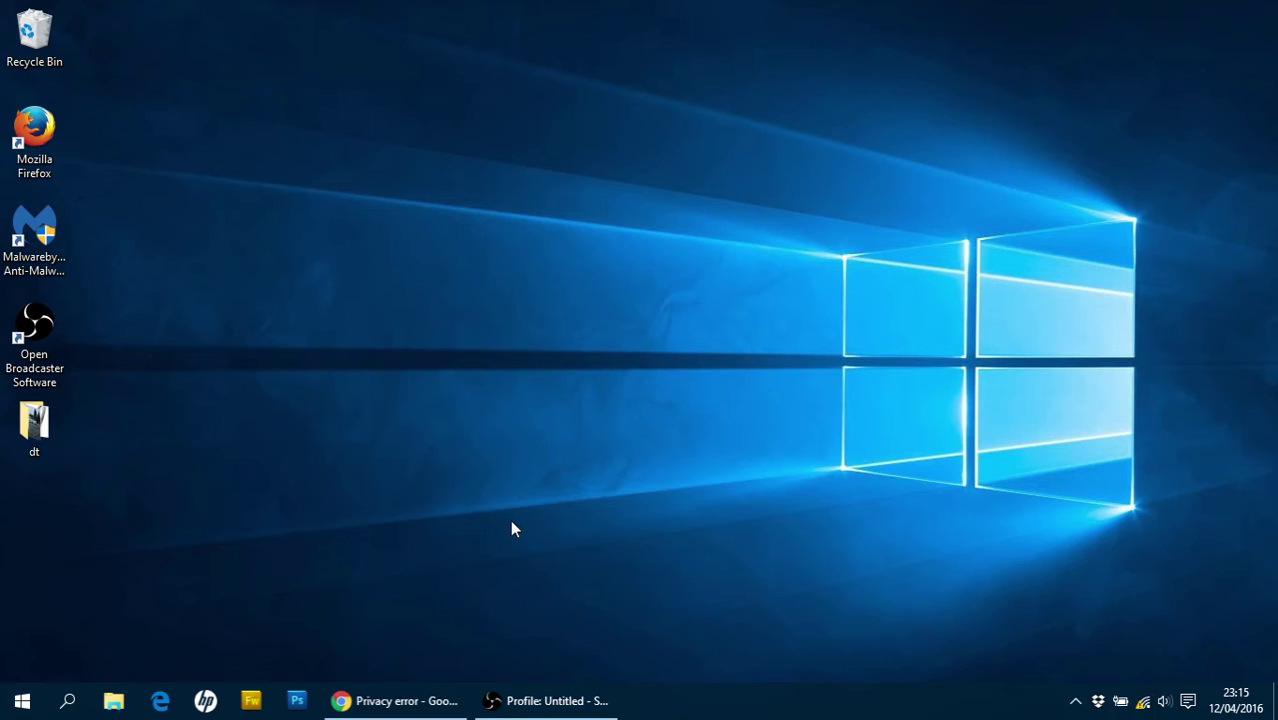
# Load 192.168.1.1 in Chrome and proceed past the certificate warning to the airGateway
pyautogui.click(422, 700)
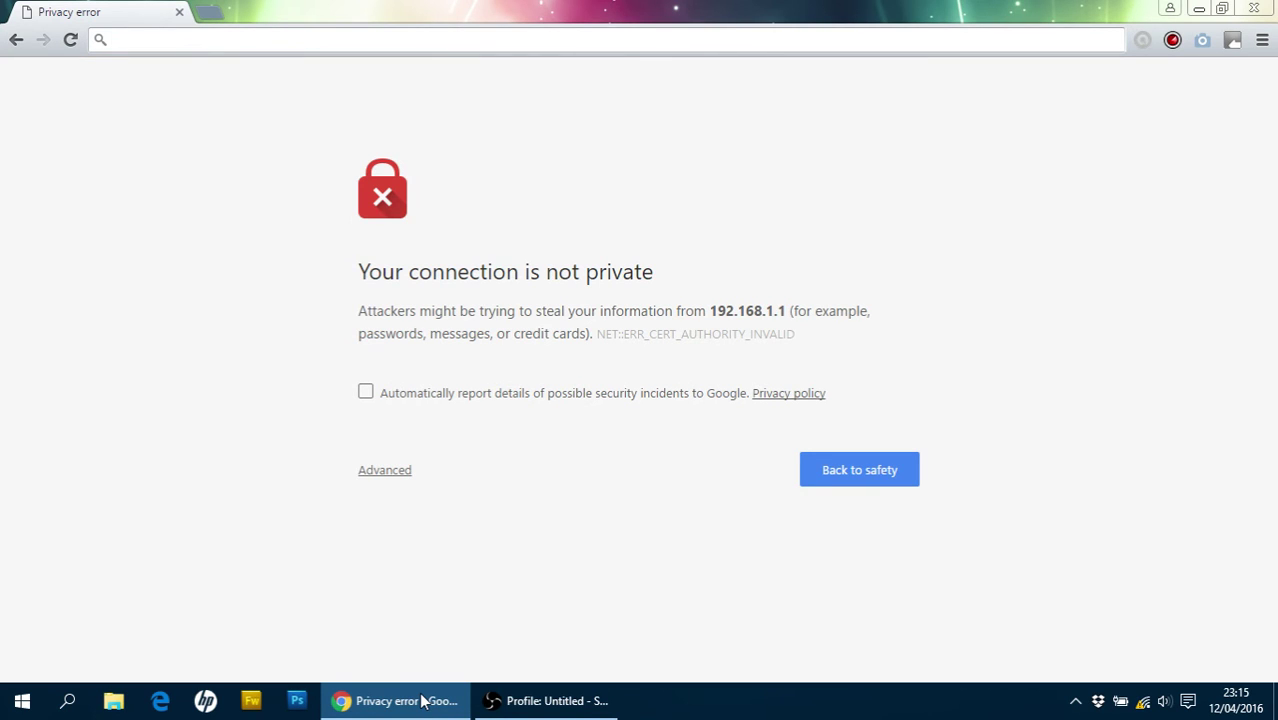
pyautogui.write('192')
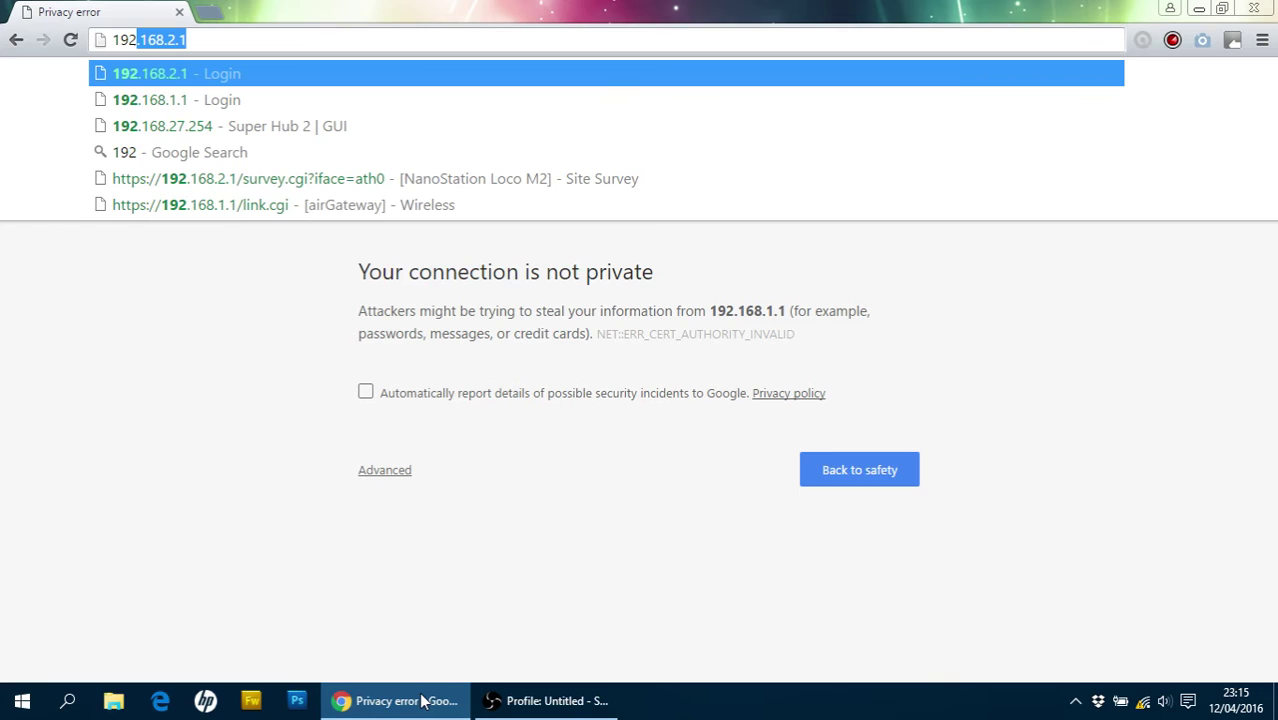
pyautogui.write('.168')
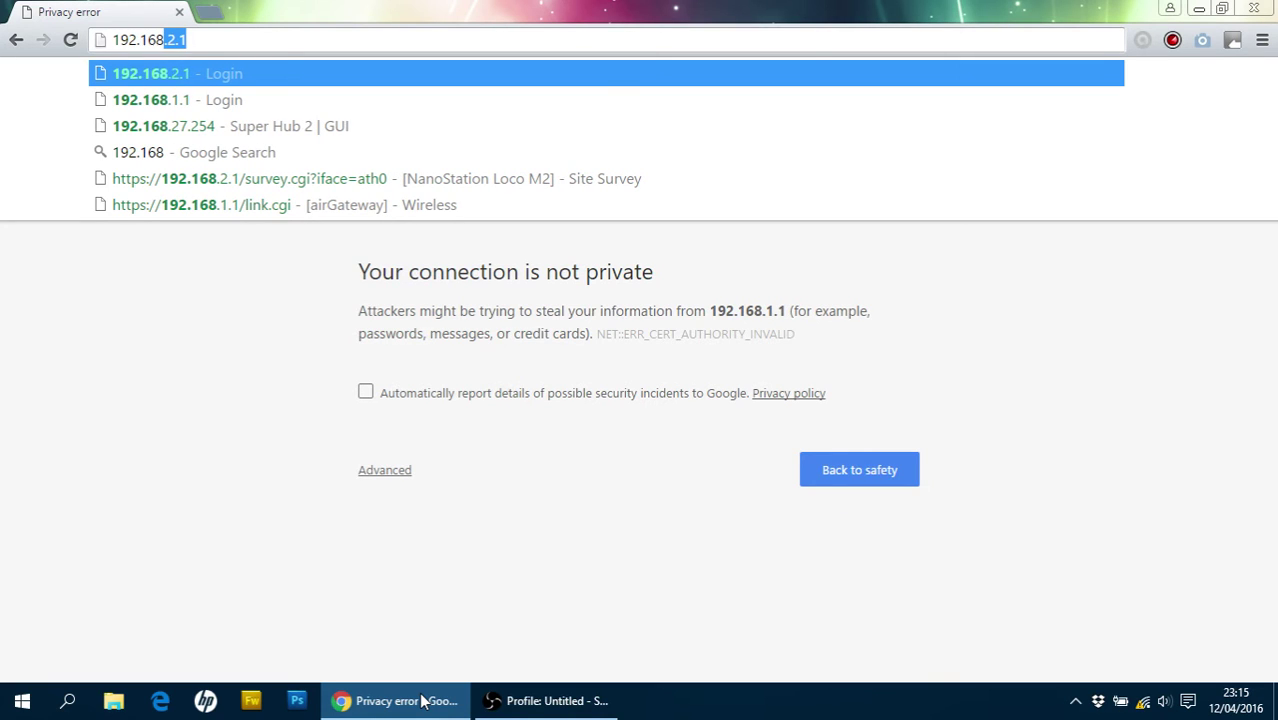
pyautogui.write('.1.1')
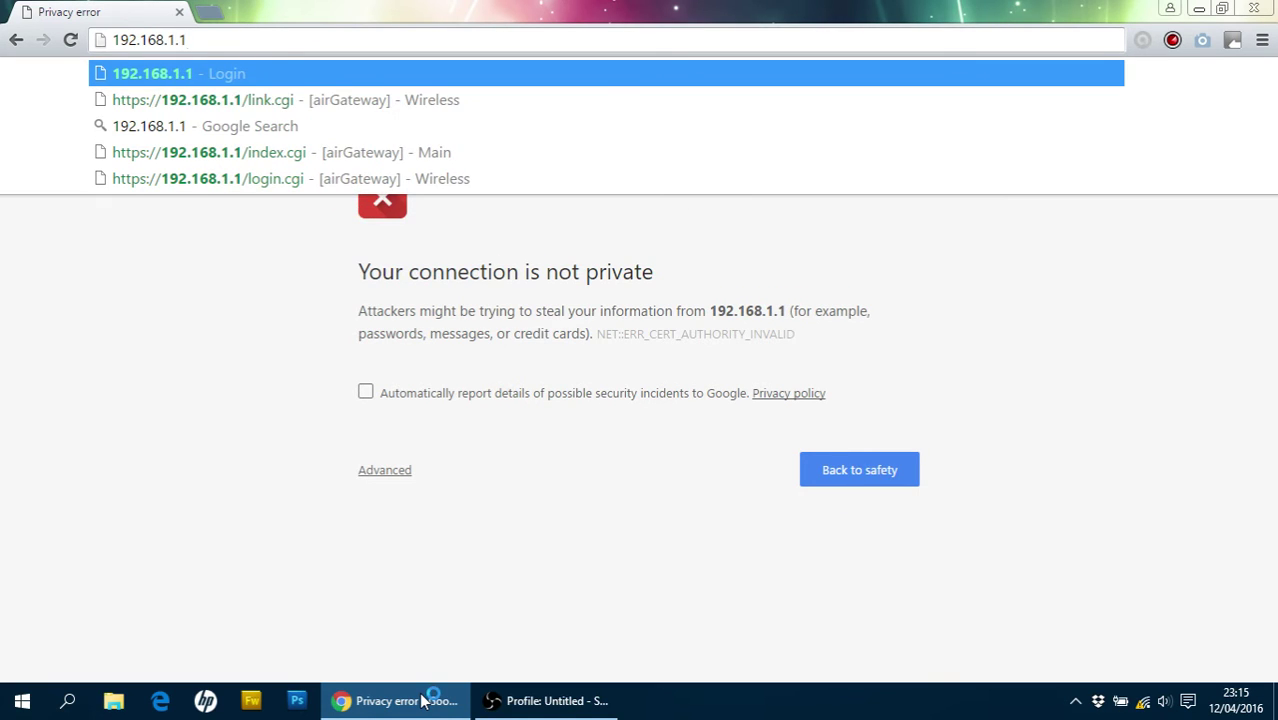
pyautogui.press('Return')
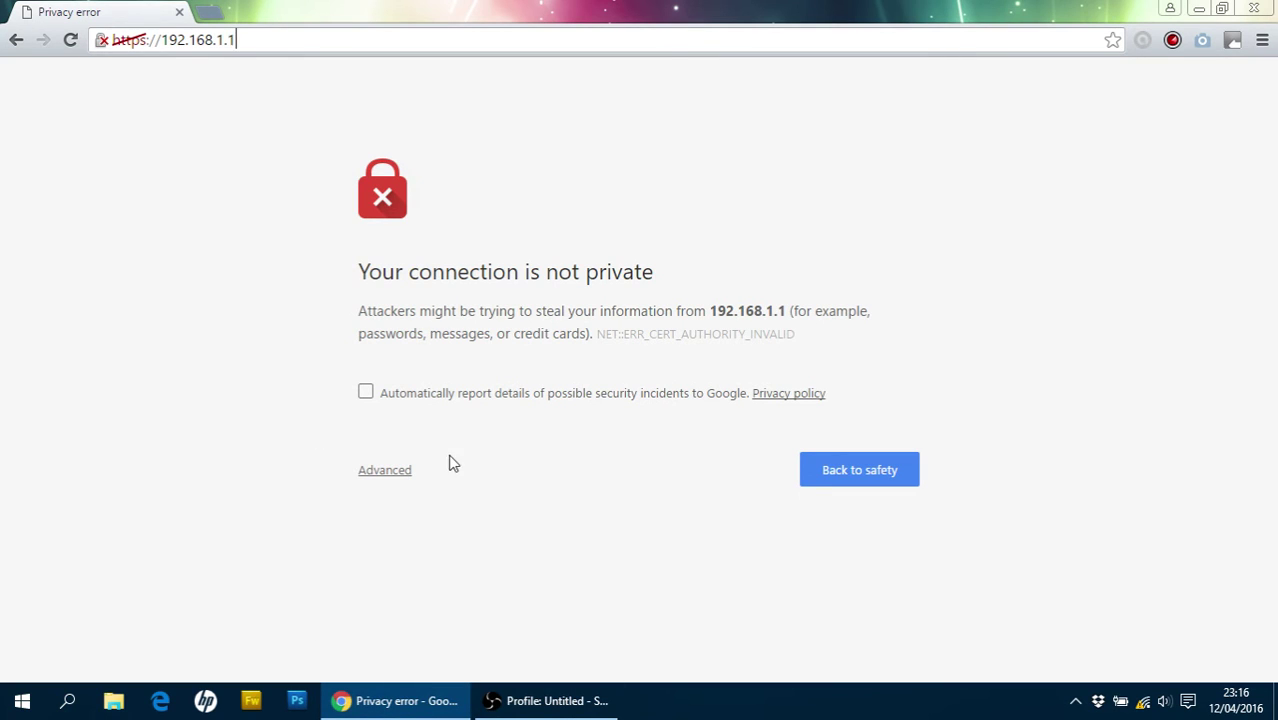
pyautogui.click(389, 476)
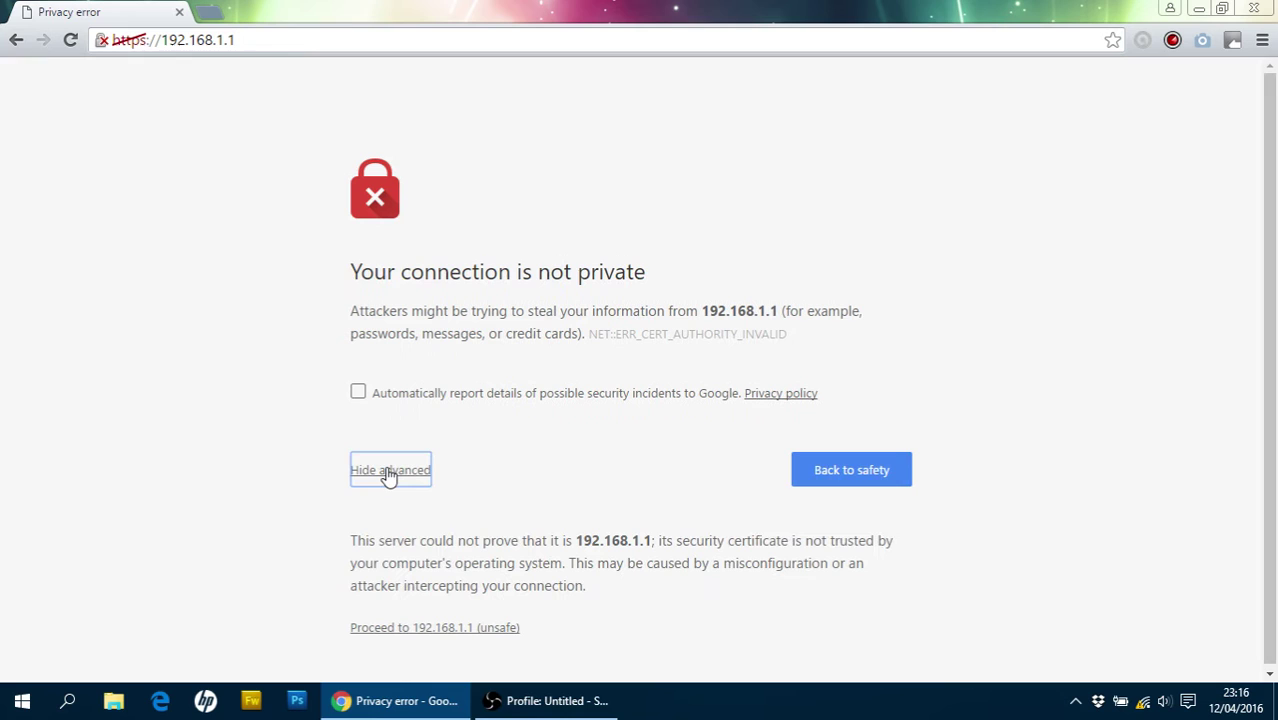
pyautogui.click(469, 634)
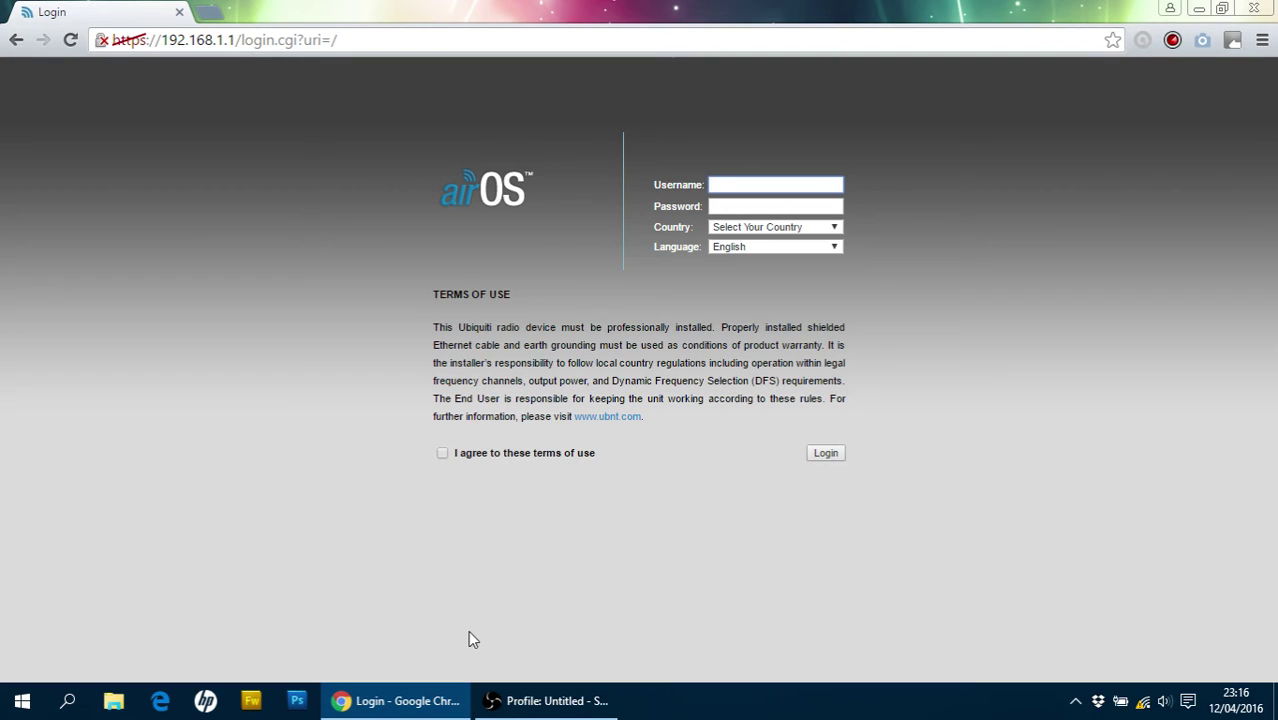
# Enter the default airOS username and password
pyautogui.write('ub')
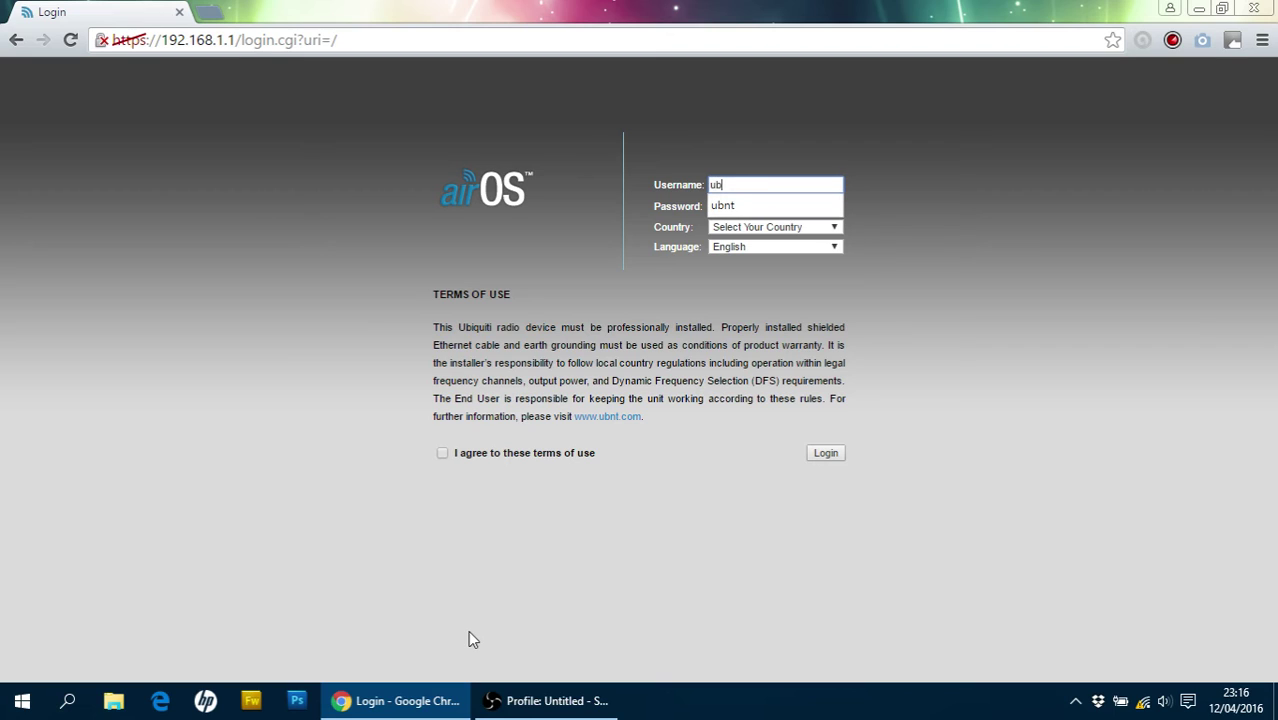
pyautogui.write('nt')
pyautogui.press('Tab')
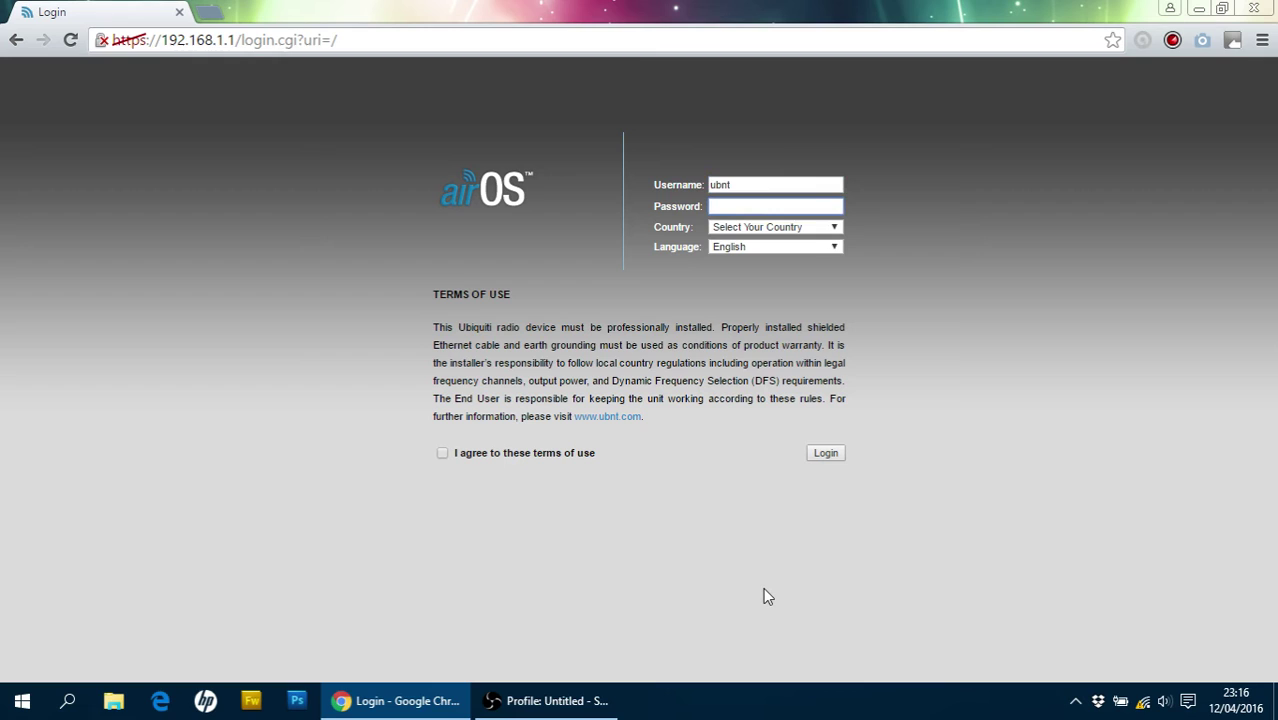
pyautogui.write('ubnt')
# Choose United Kingdom as country and English as language, accept the terms, and log in
pyautogui.click(829, 226)
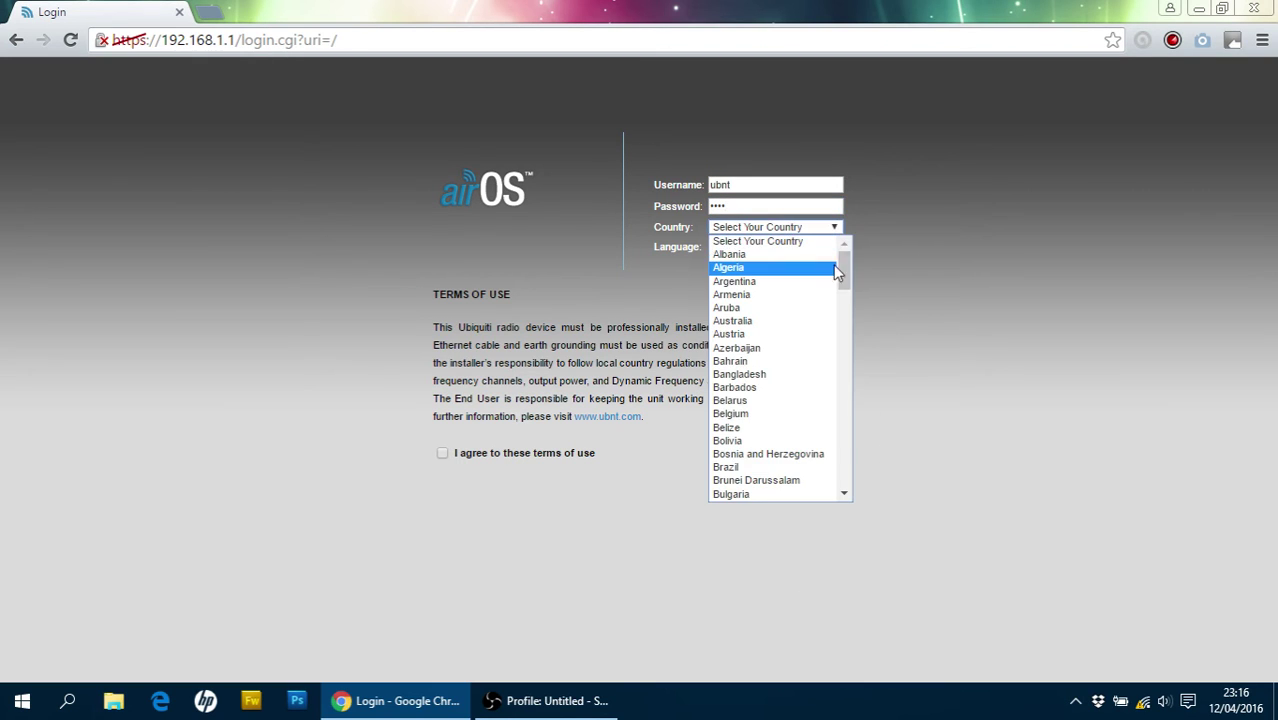
pyautogui.moveTo(845, 262); pyautogui.dragTo(856, 460)
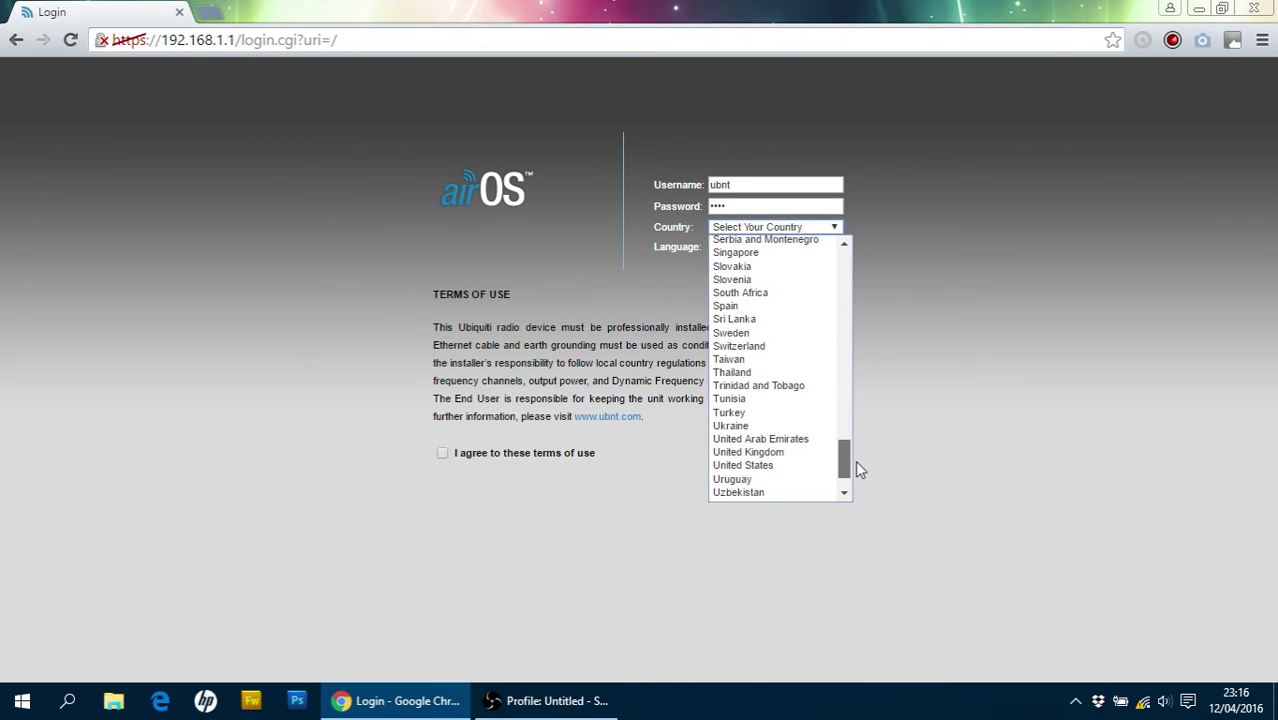
pyautogui.click(800, 452)
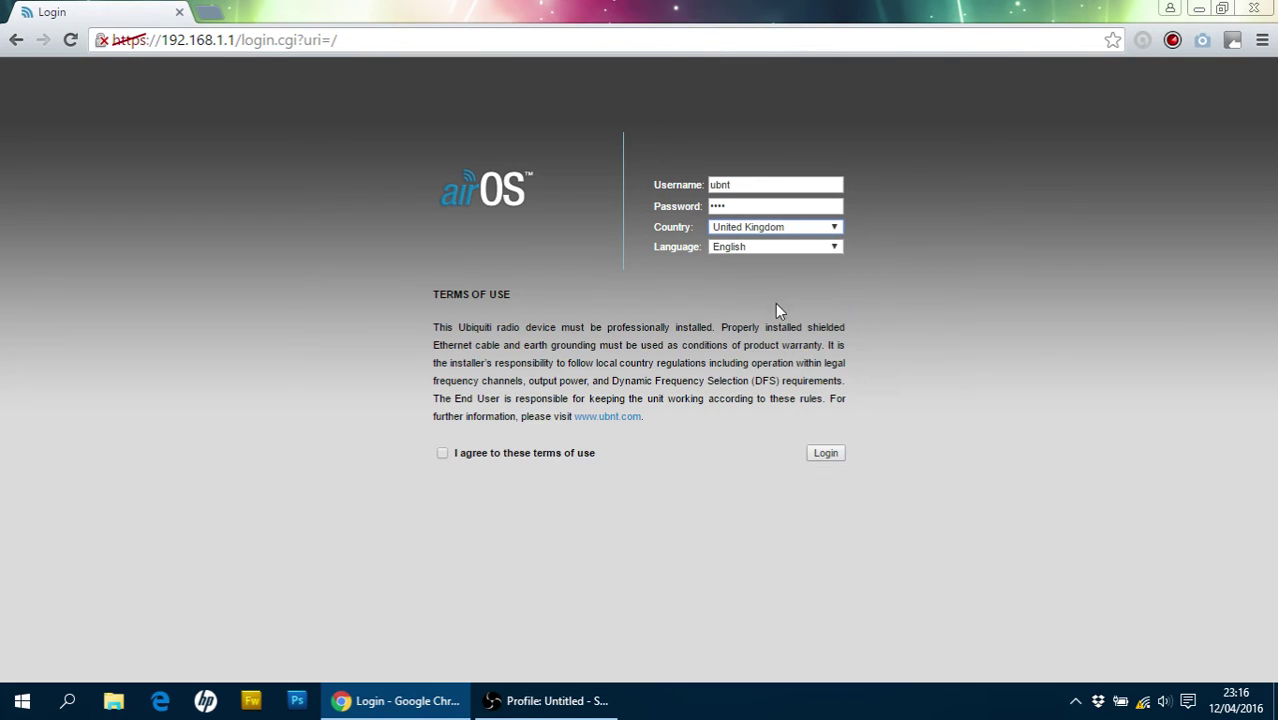
pyautogui.click(738, 247)
pyautogui.click(722, 247)
pyautogui.click(444, 455)
pyautogui.click(825, 453)
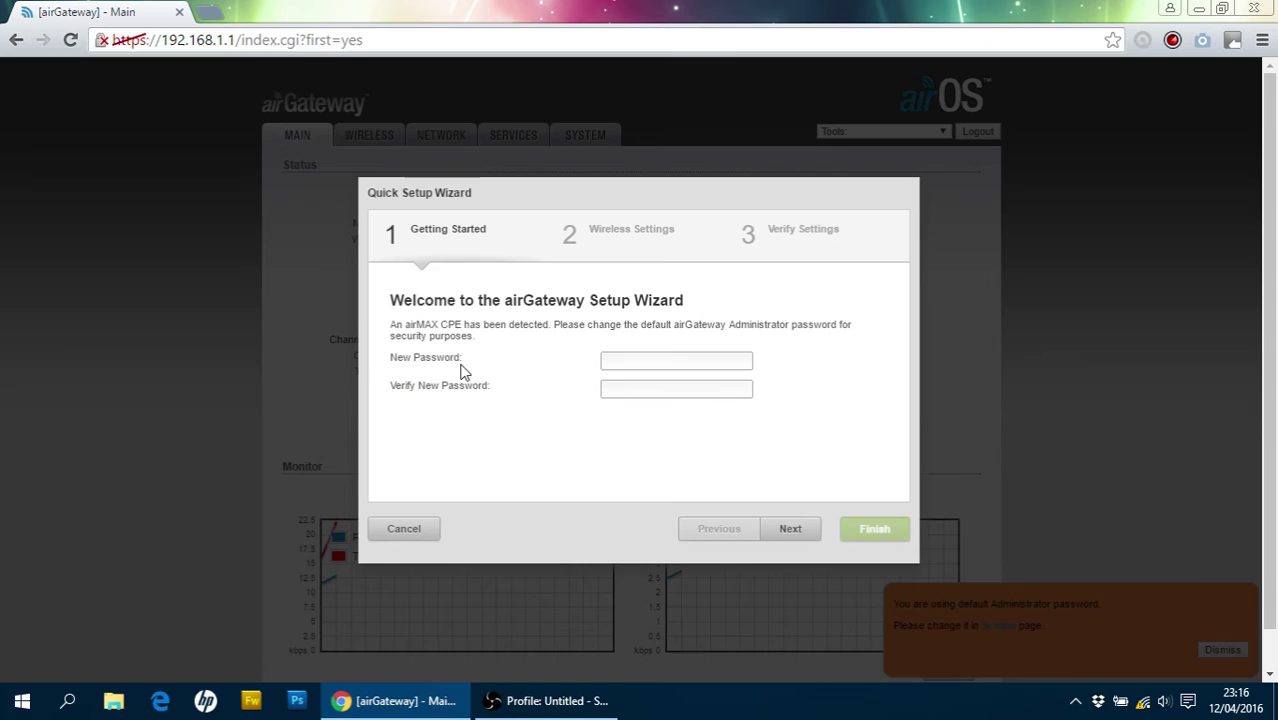
# Enter a new administrator password in both password fields and continue to Wireless Settings
pyautogui.click(651, 359)
pyautogui.write('*****')
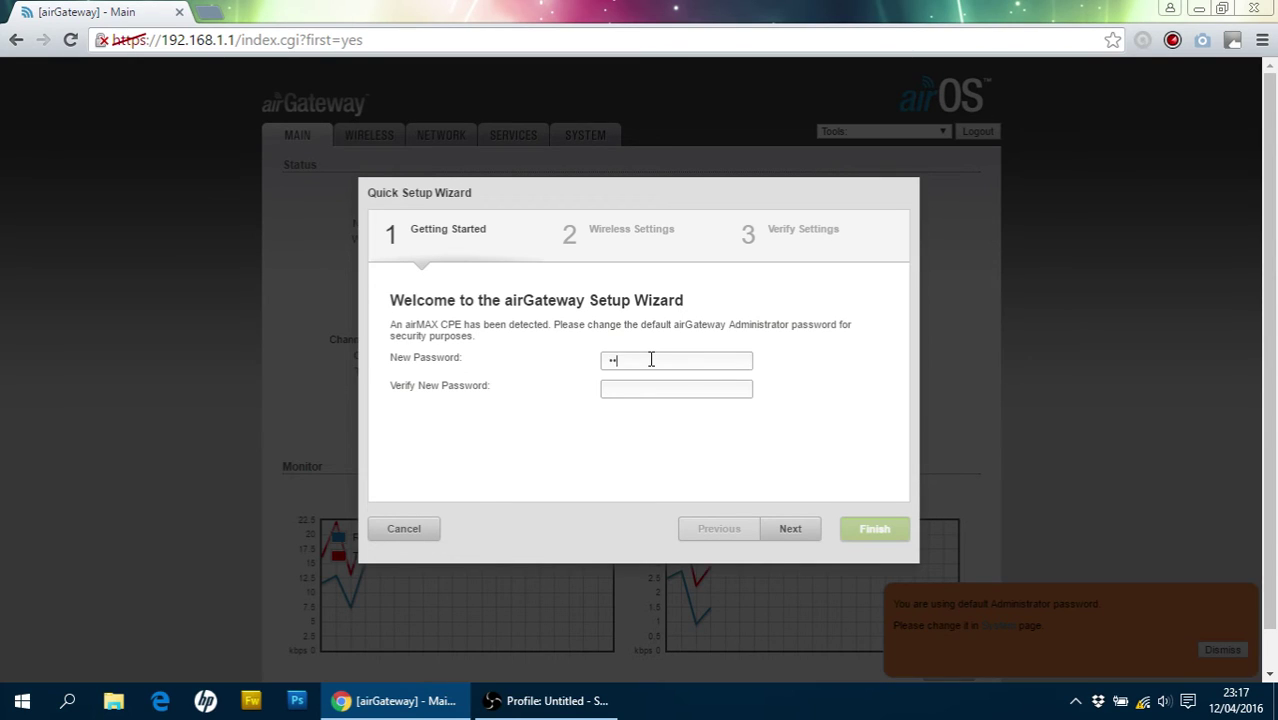
pyautogui.write('***********')
pyautogui.click(788, 527)
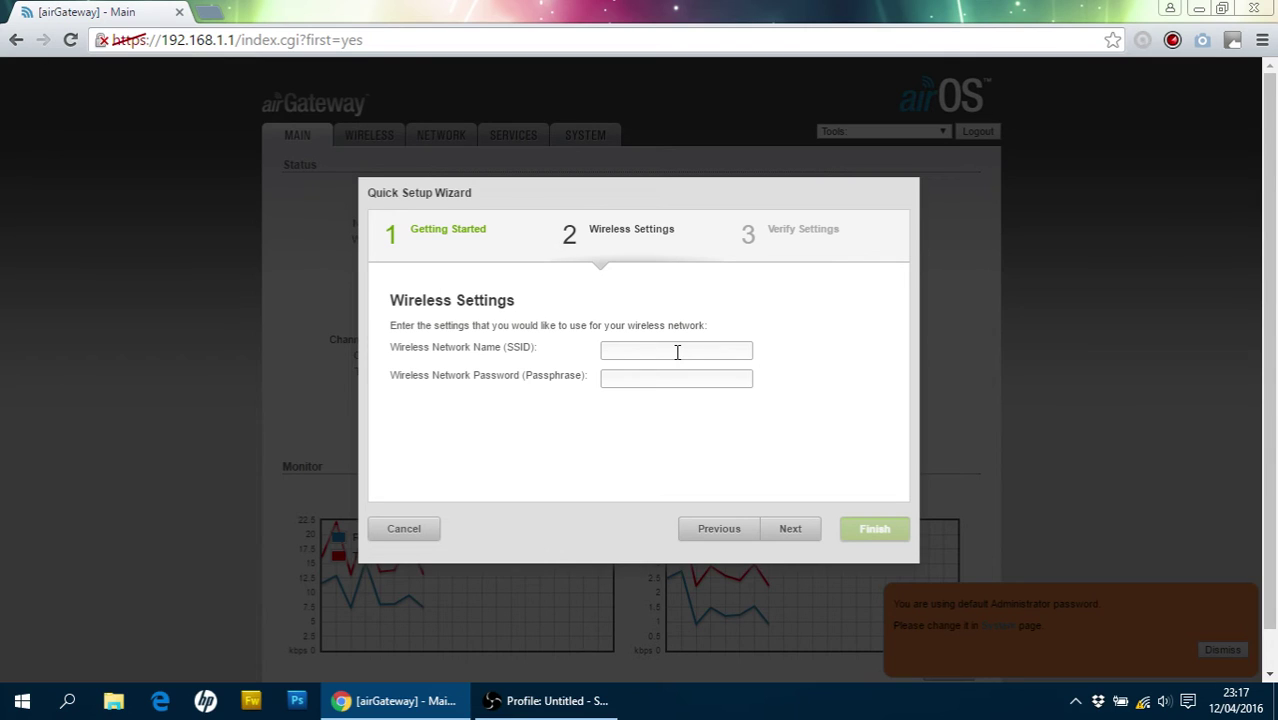
# Set SSID 'mywifi' with a Wi-Fi passphrase, review the summary, and finish the wizard
pyautogui.write('mywifi')
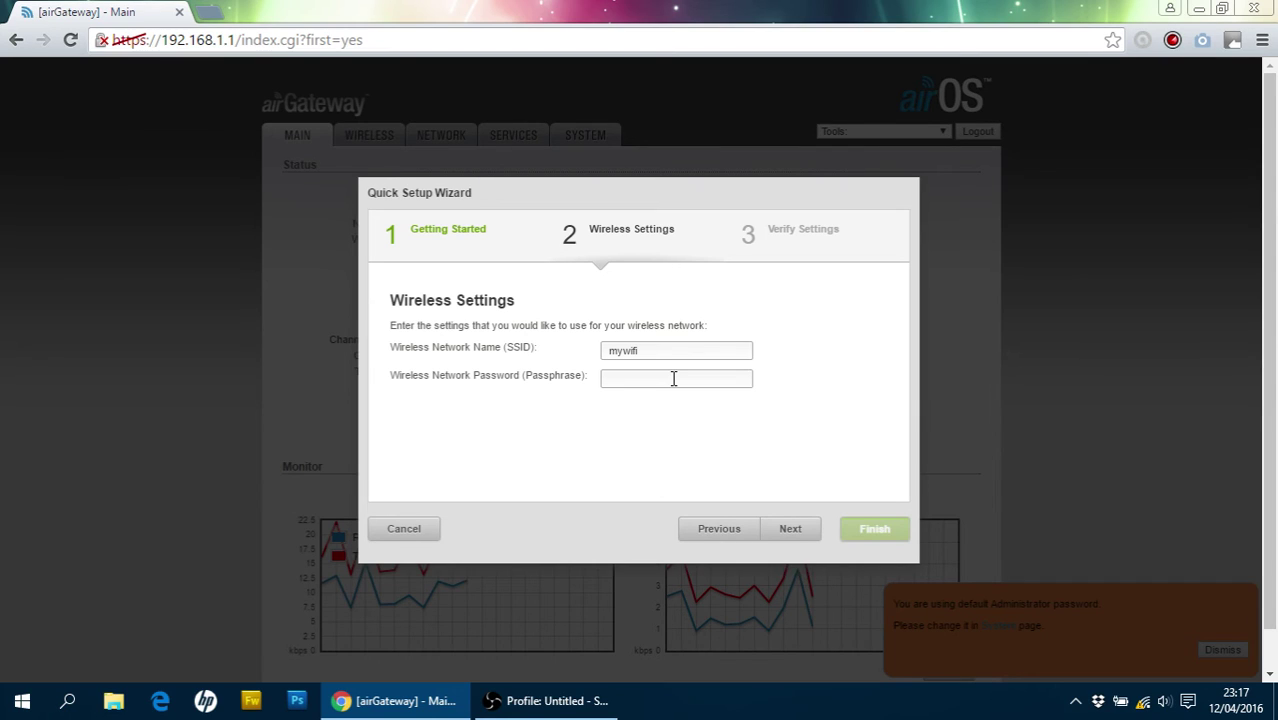
pyautogui.write('testtest123')
pyautogui.click(800, 533)
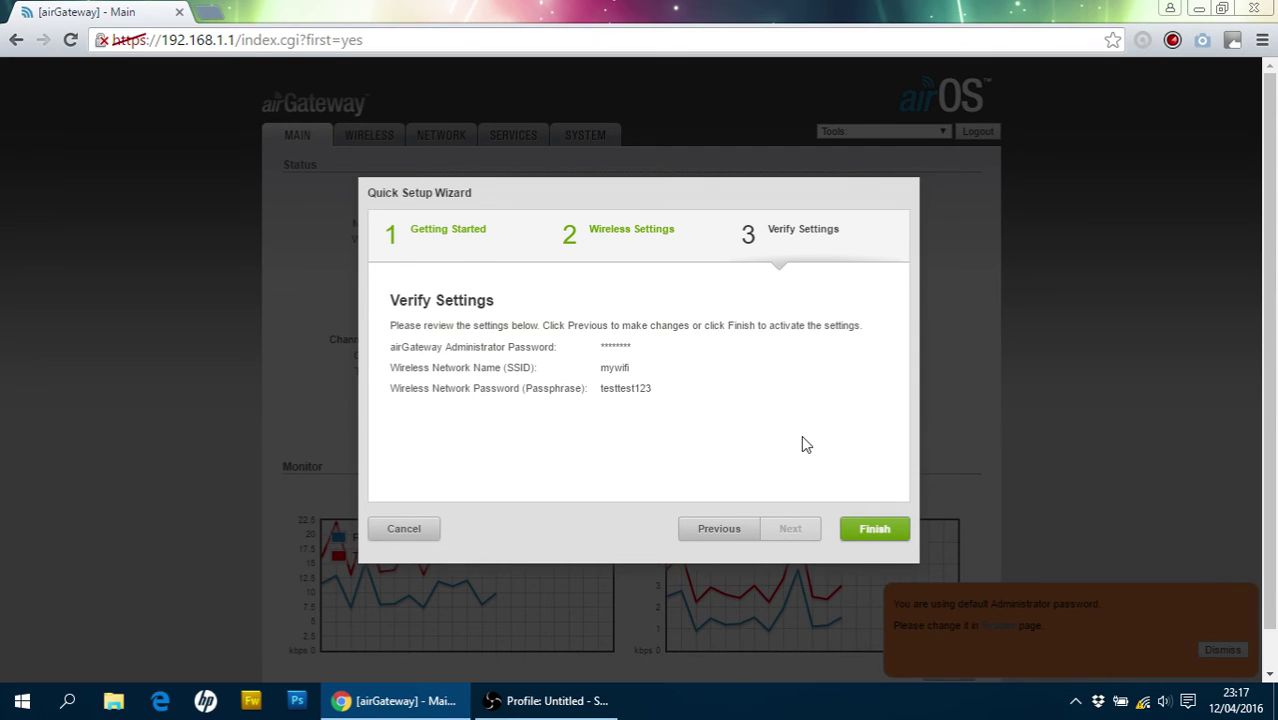
pyautogui.click(885, 533)
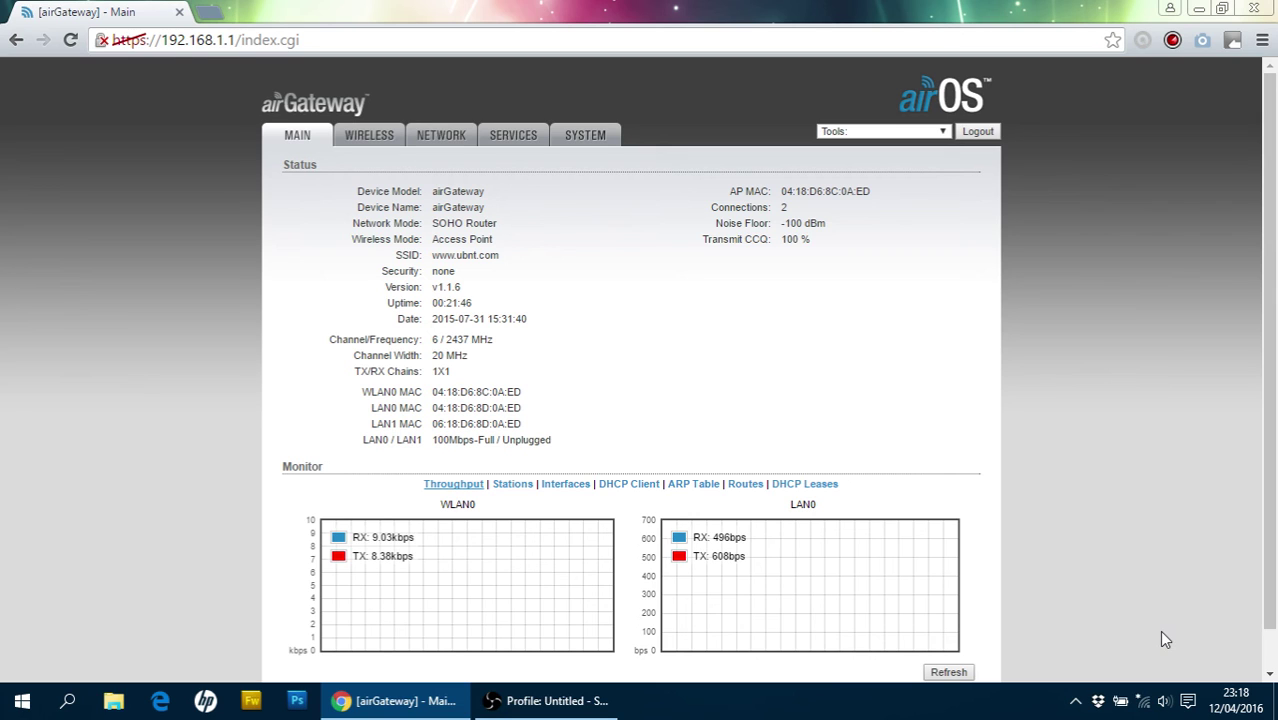
# Join mywifi with its security key, keep the PC undiscoverable, and close the Wi-Fi list
pyautogui.click(1148, 701)
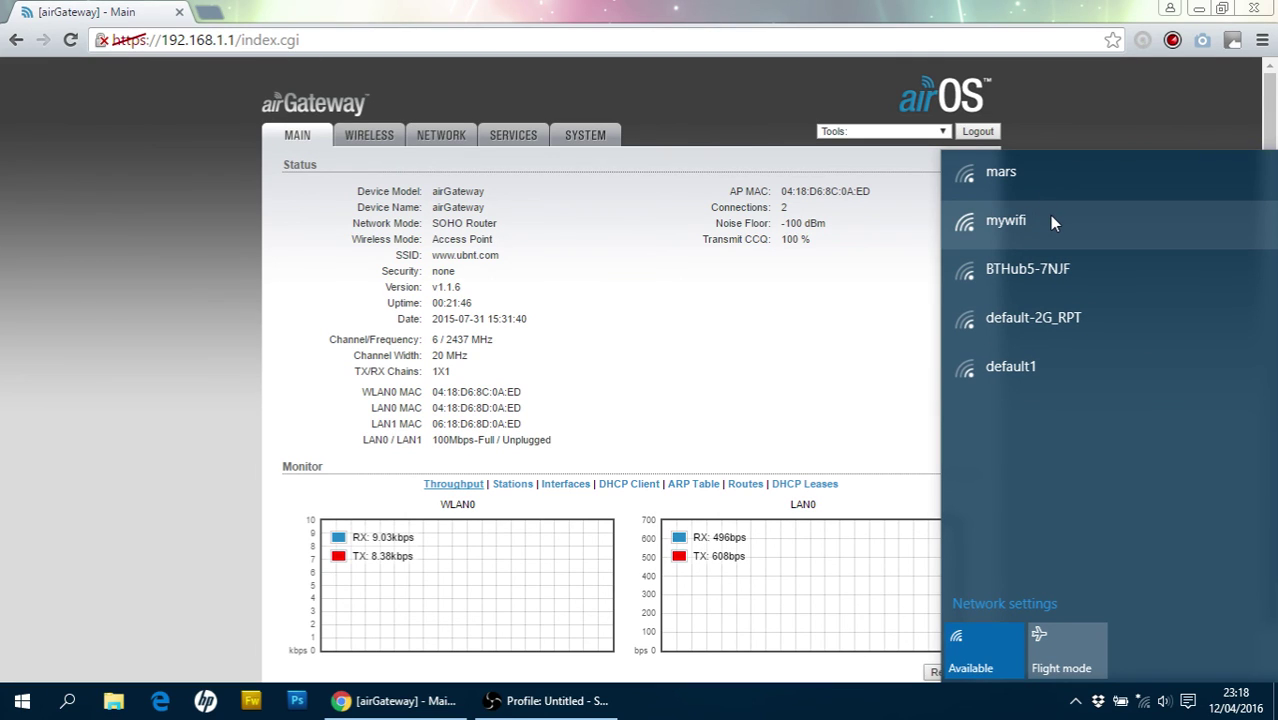
pyautogui.click(1051, 222)
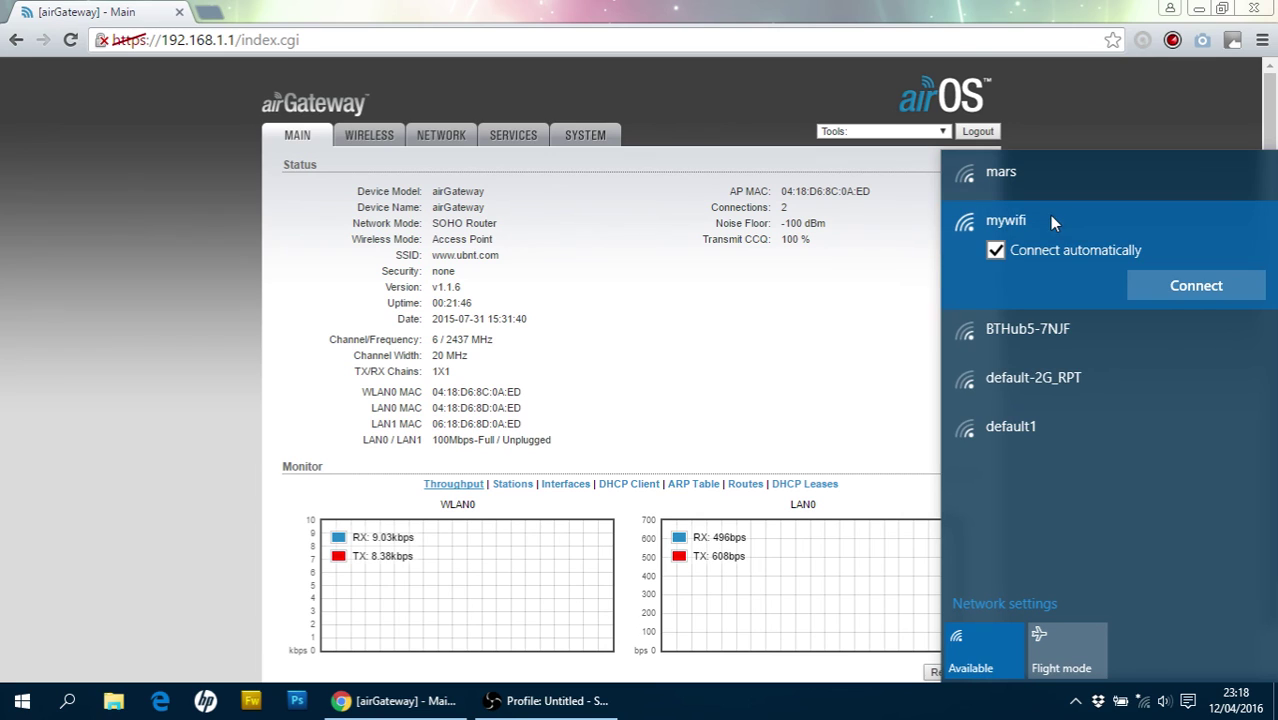
pyautogui.click(1188, 292)
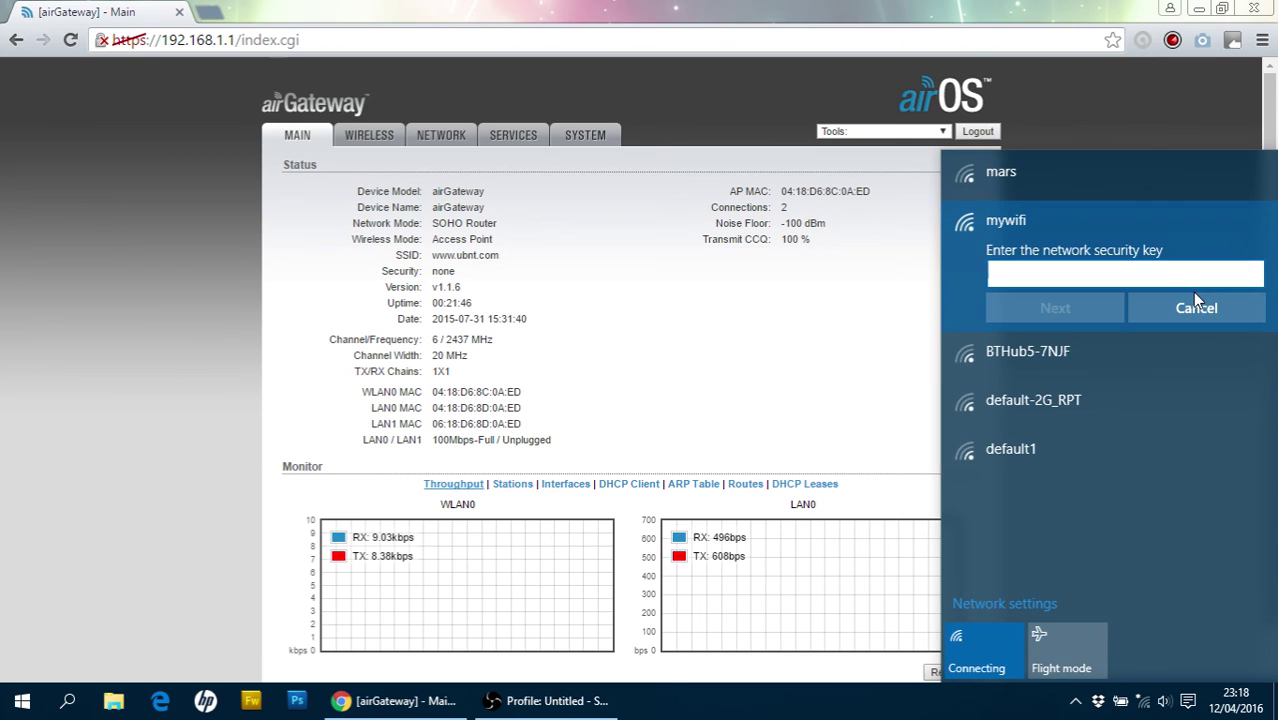
pyautogui.write('•••••••••••')
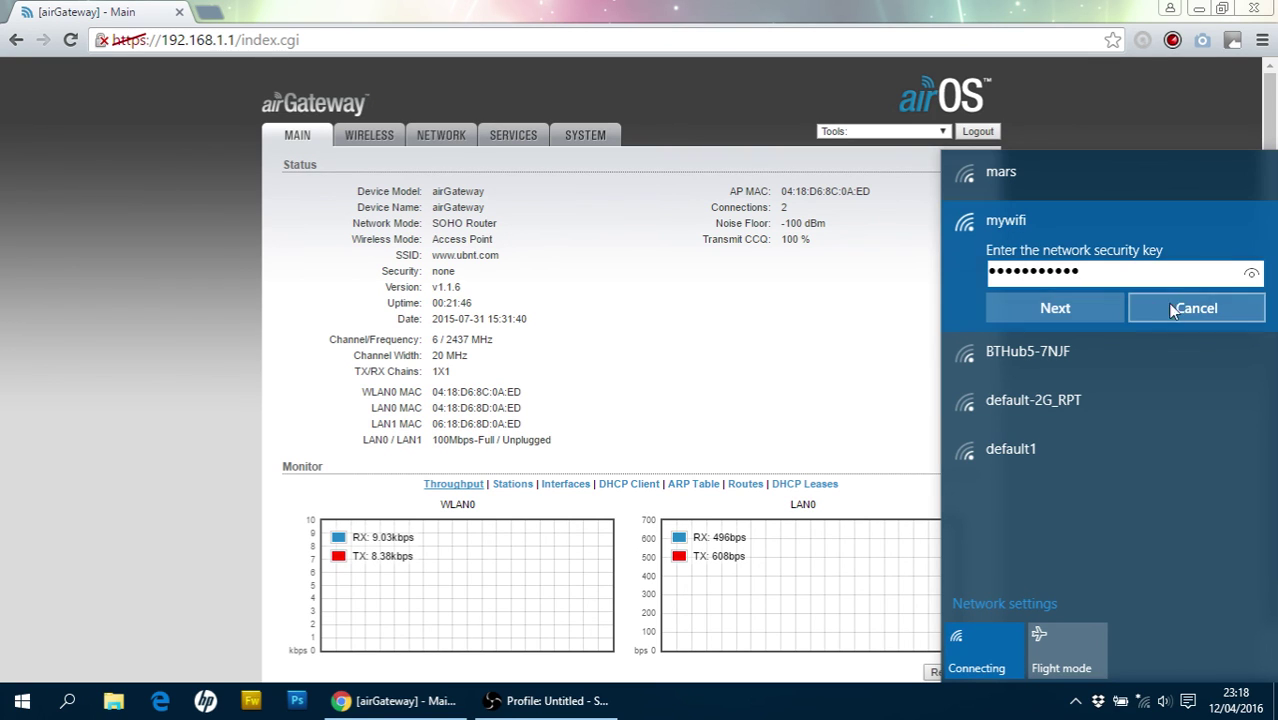
pyautogui.click(1082, 315)
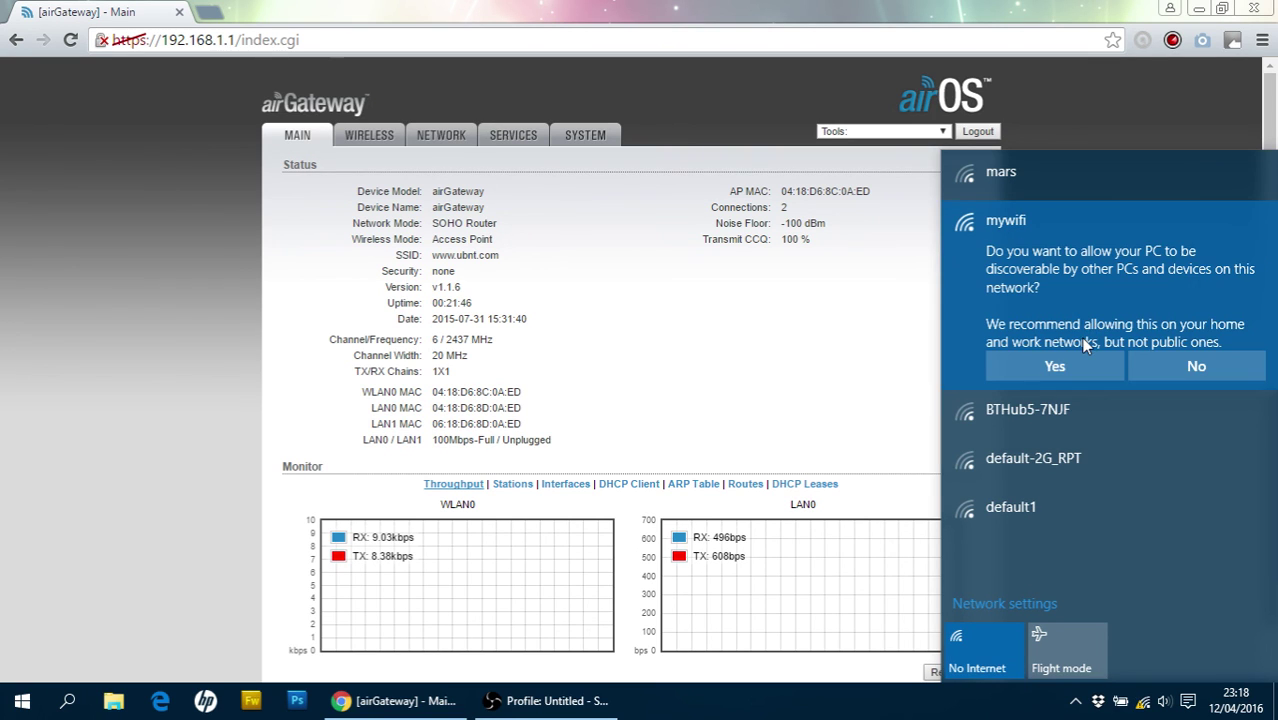
pyautogui.click(1196, 358)
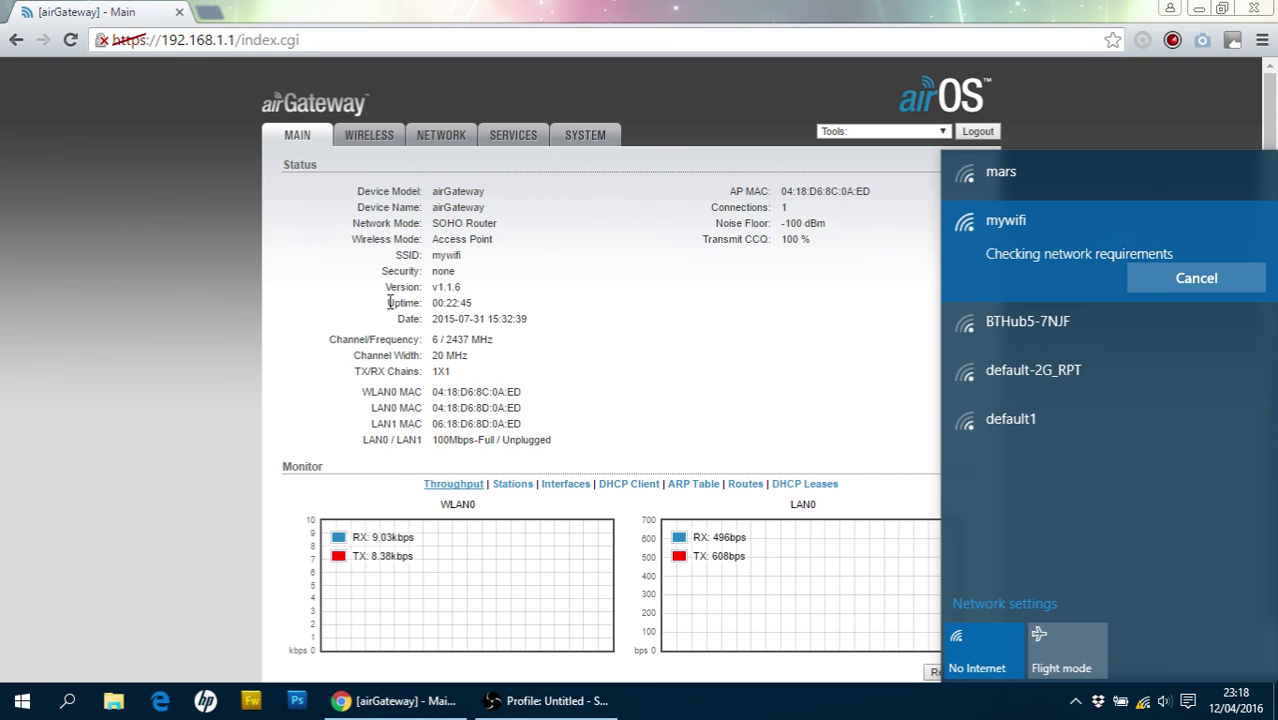
pyautogui.click(224, 259)
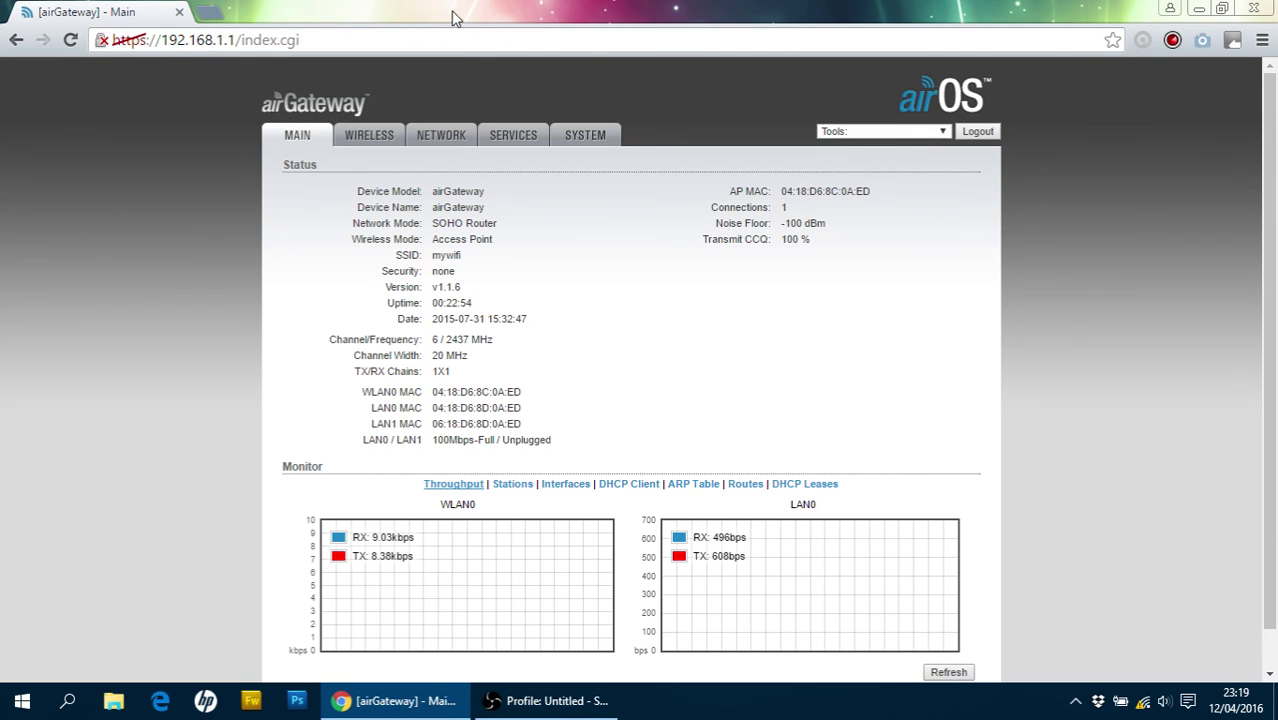
# Reload 192.168.1.1 and step through the Wireless, Network, Services and System tabs
pyautogui.moveTo(240, 39); pyautogui.dragTo(302, 39)
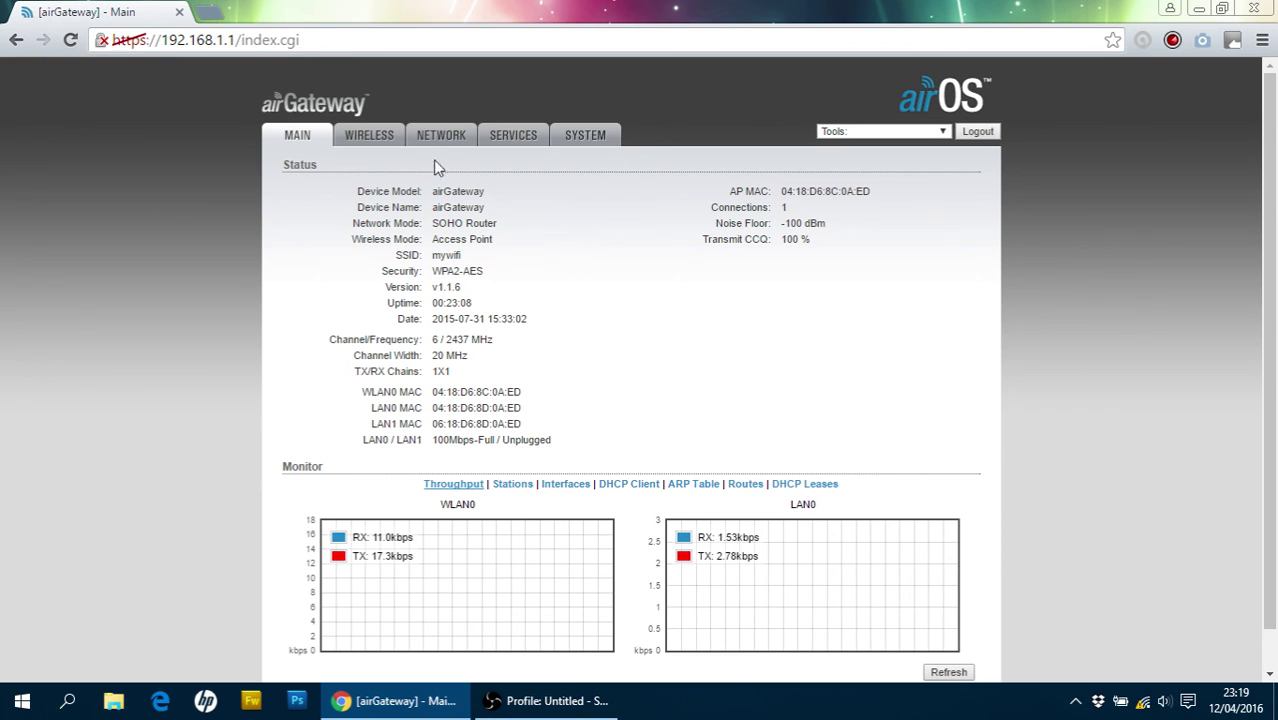
pyautogui.click(380, 140)
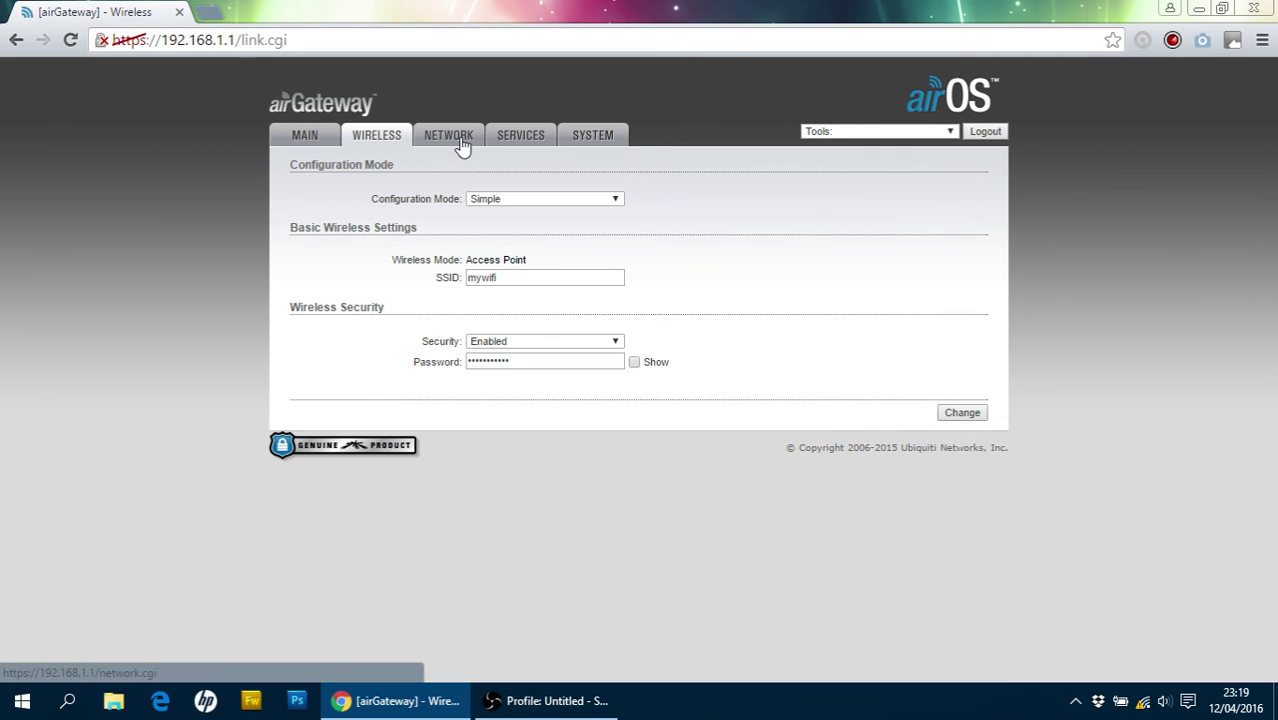
pyautogui.click(460, 145)
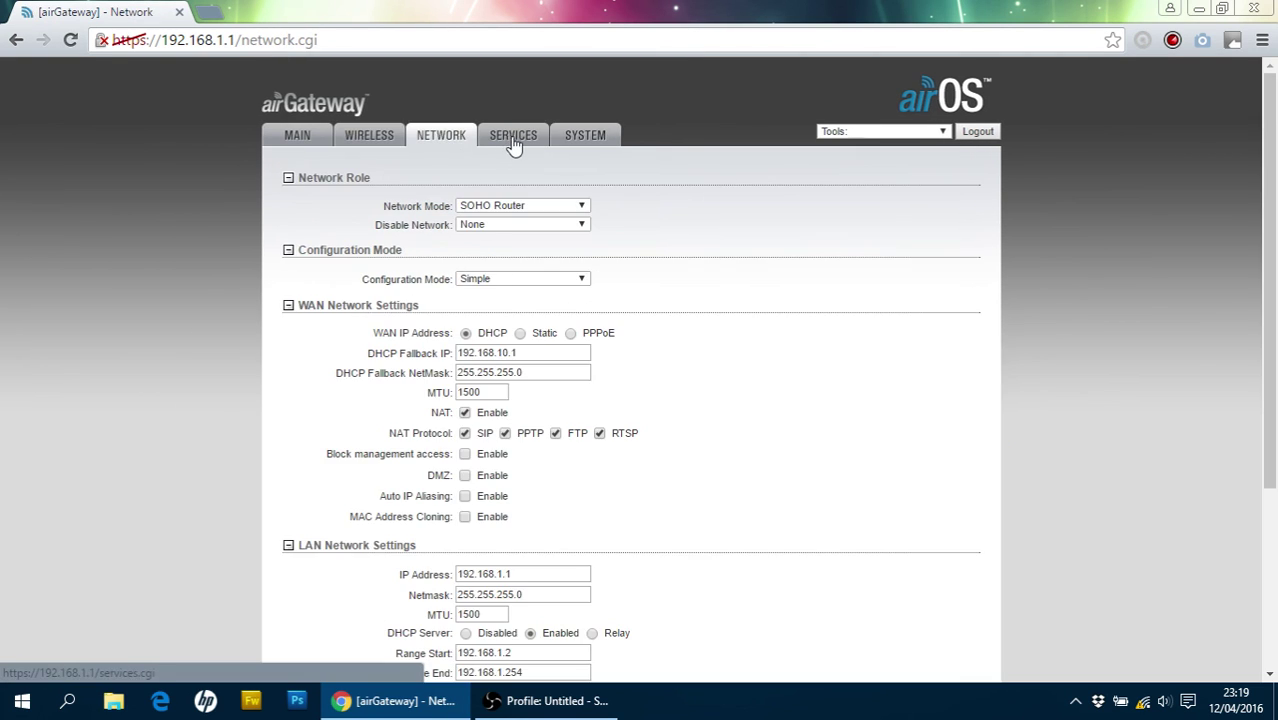
pyautogui.click(514, 144)
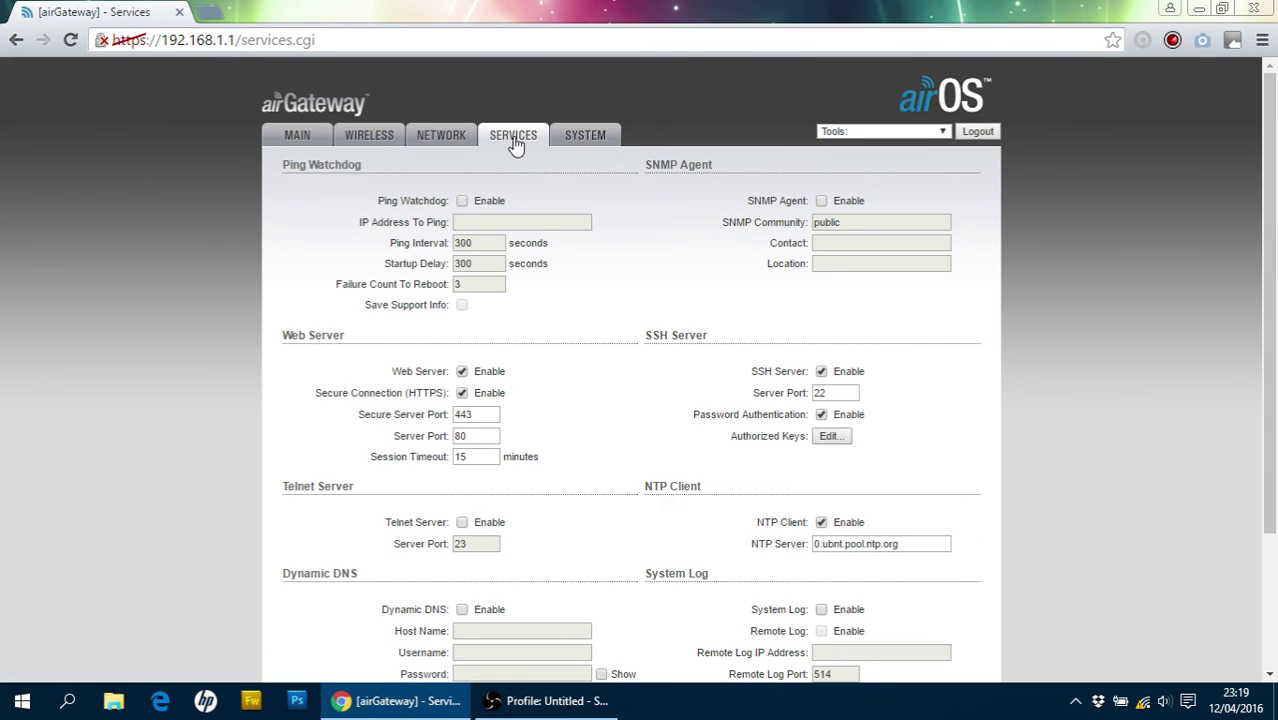
pyautogui.click(580, 139)
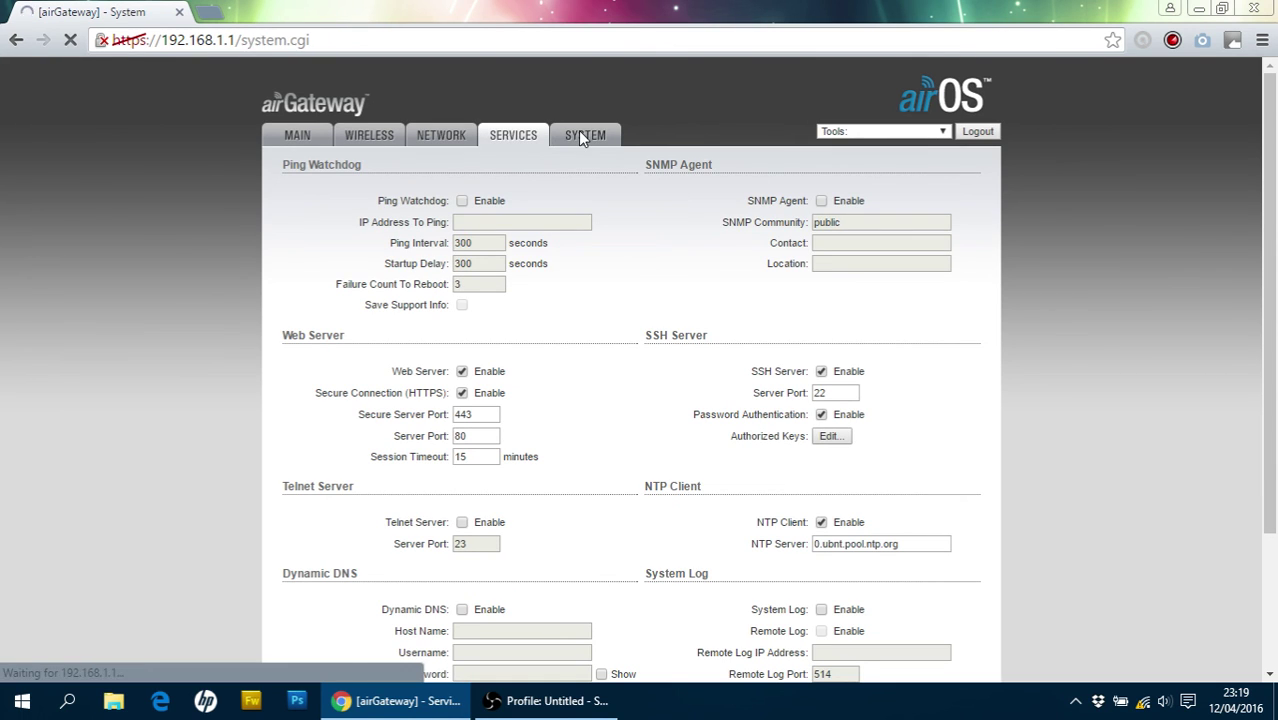